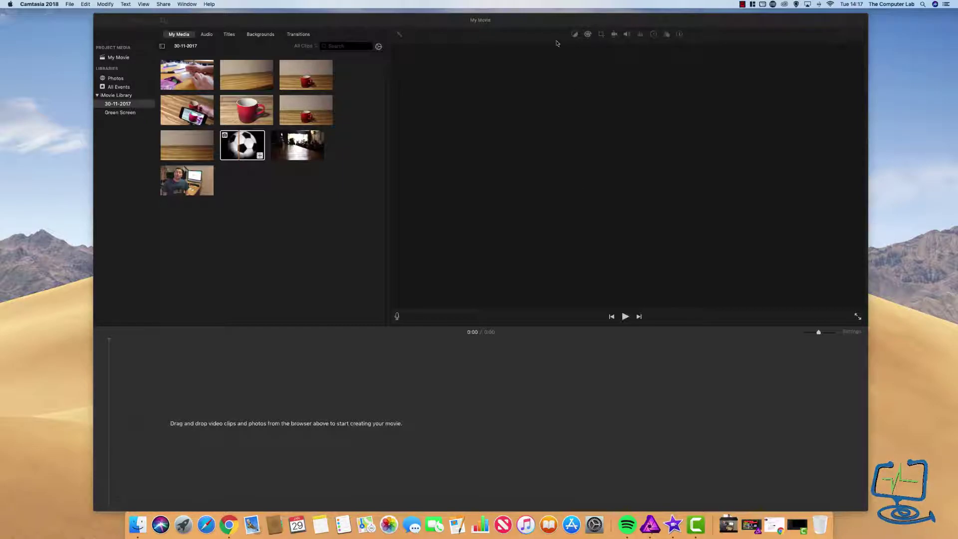
- Drag the bar footage clip from My Media onto the empty timeline as the main video
{"action": "left_click_drag", "start_coordinate": [488, 23], "coordinate": [494, 23]}
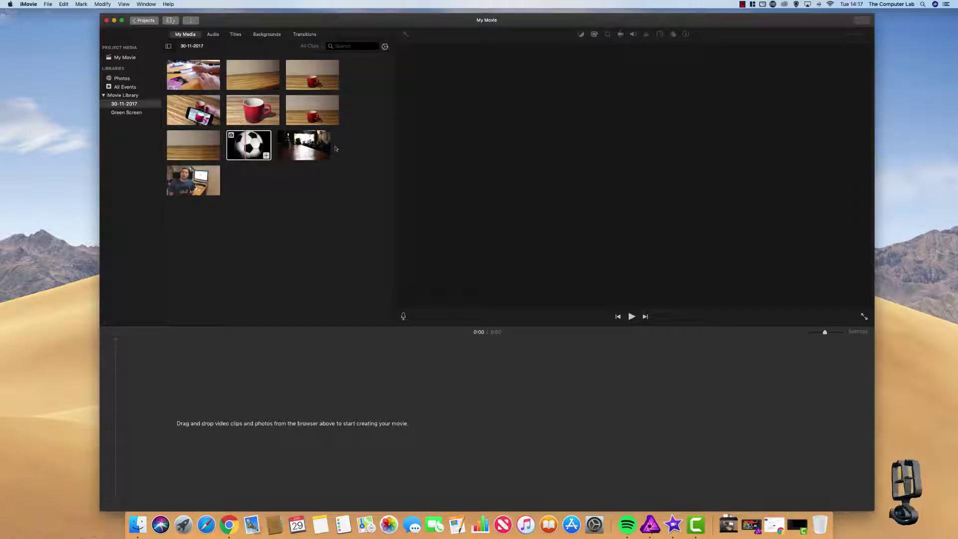
{"action": "left_click", "coordinate": [304, 156]}
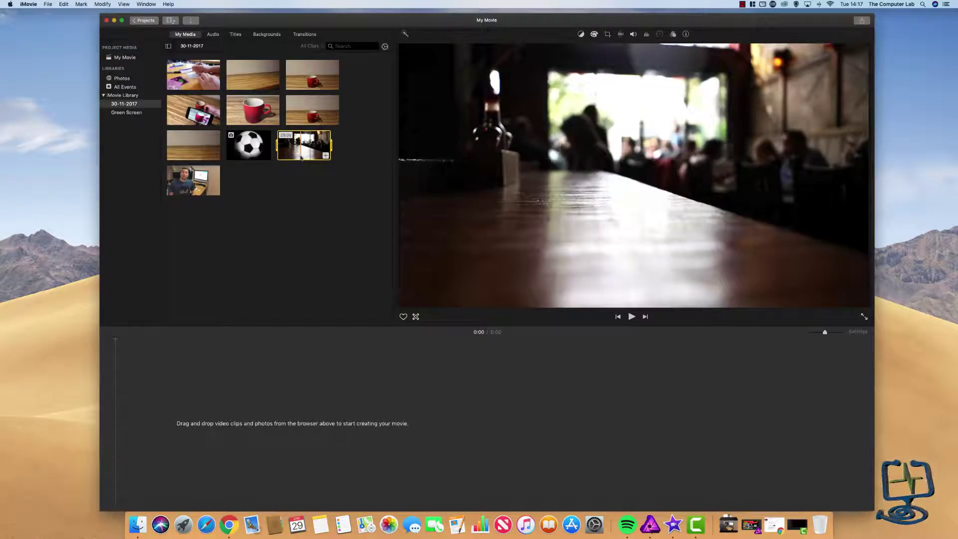
{"action": "left_click_drag", "start_coordinate": [310, 150], "coordinate": [126, 430]}
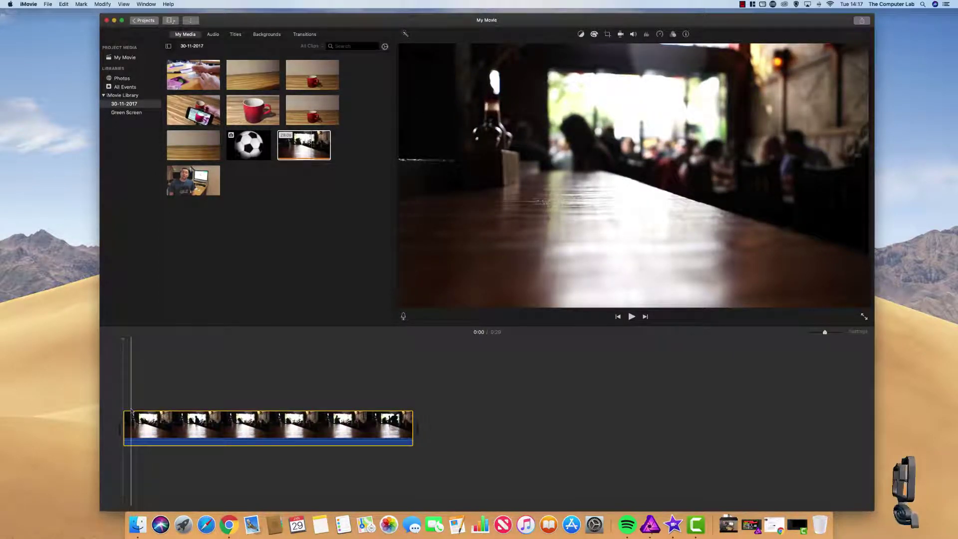
{"action": "left_click", "coordinate": [250, 151]}
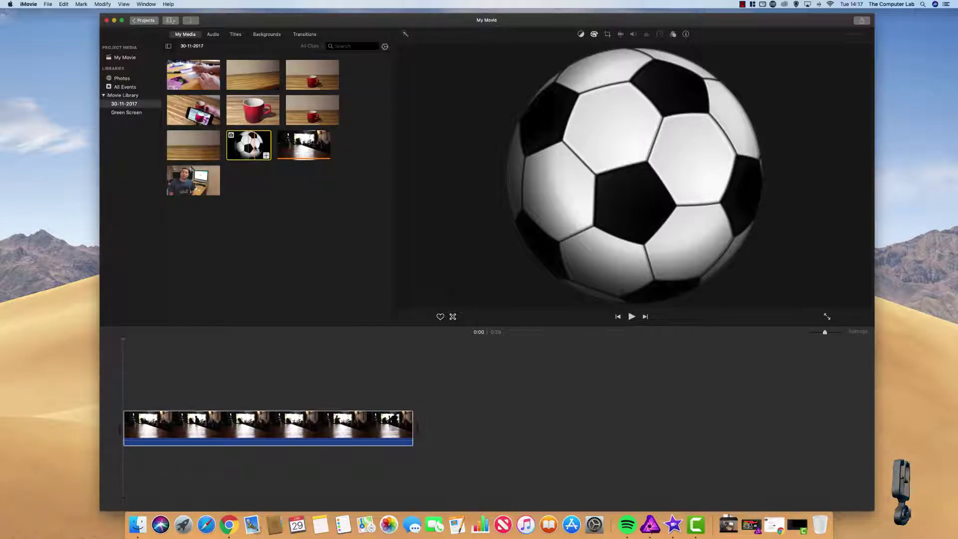
- Layer the football image above the bar clip and stretch it to the bar clip's end
{"action": "left_click_drag", "start_coordinate": [247, 161], "coordinate": [123, 395]}
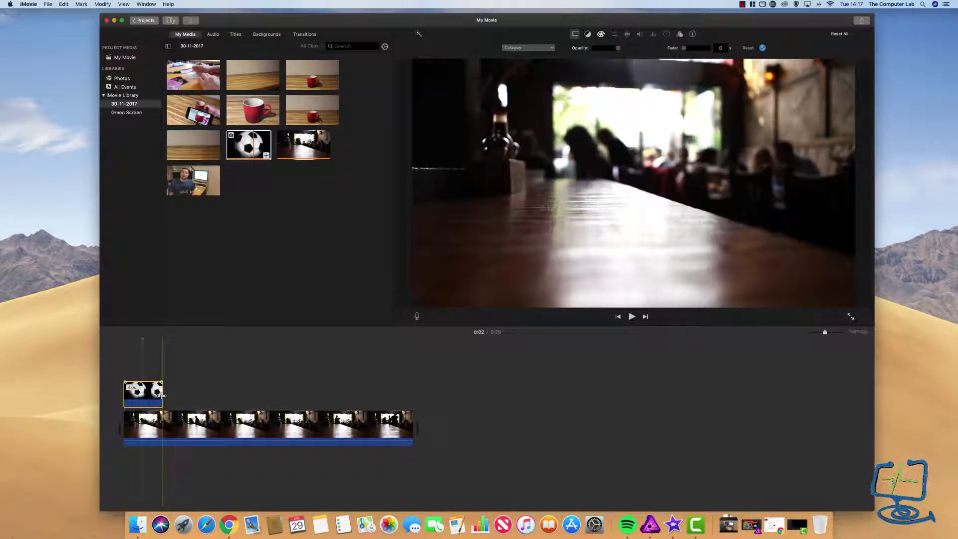
{"action": "left_click_drag", "start_coordinate": [164, 397], "coordinate": [417, 400]}
{"action": "left_click", "coordinate": [175, 418]}
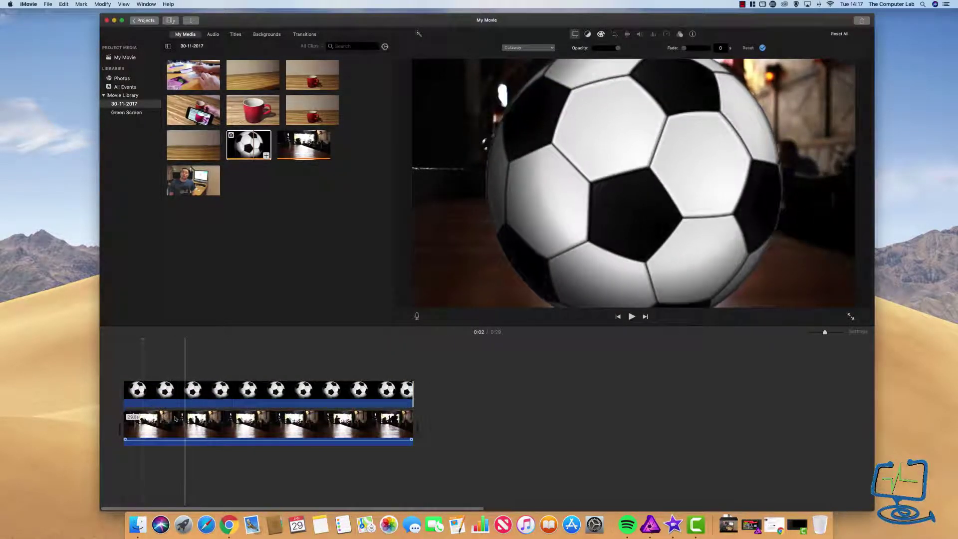
{"action": "left_click", "coordinate": [192, 390]}
{"action": "left_click", "coordinate": [192, 390]}
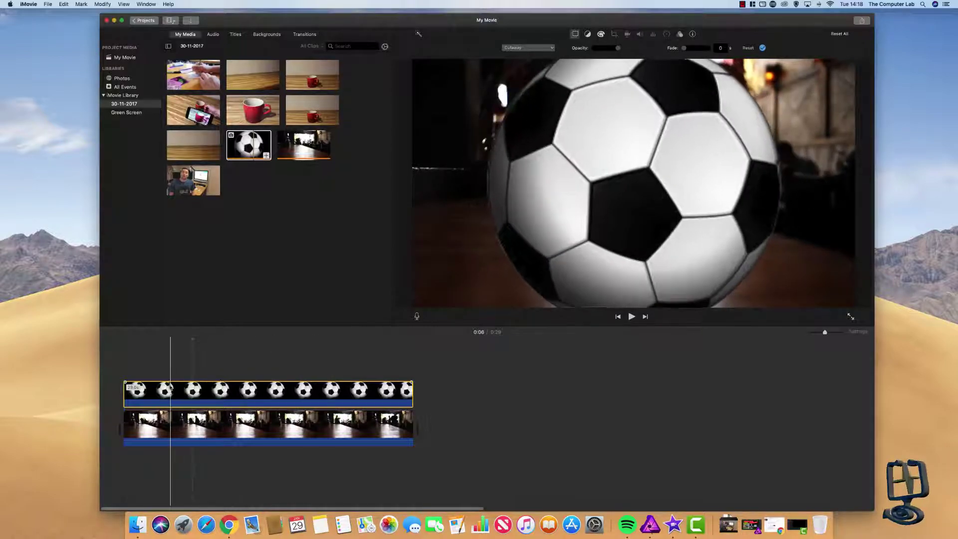
{"action": "left_click", "coordinate": [245, 392]}
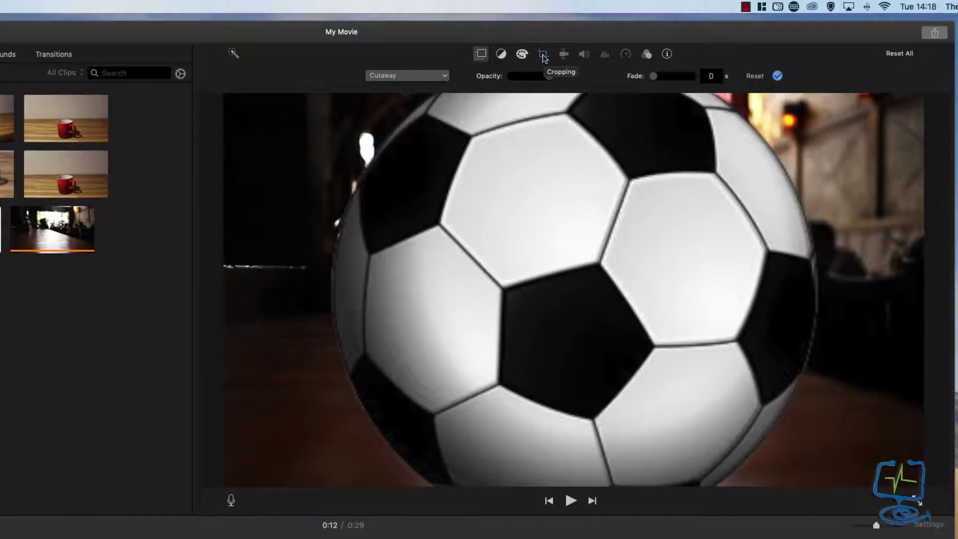
- Set the football overlay's cropping to Fit and its overlay style to Picture in Picture
{"action": "left_click", "coordinate": [543, 55]}
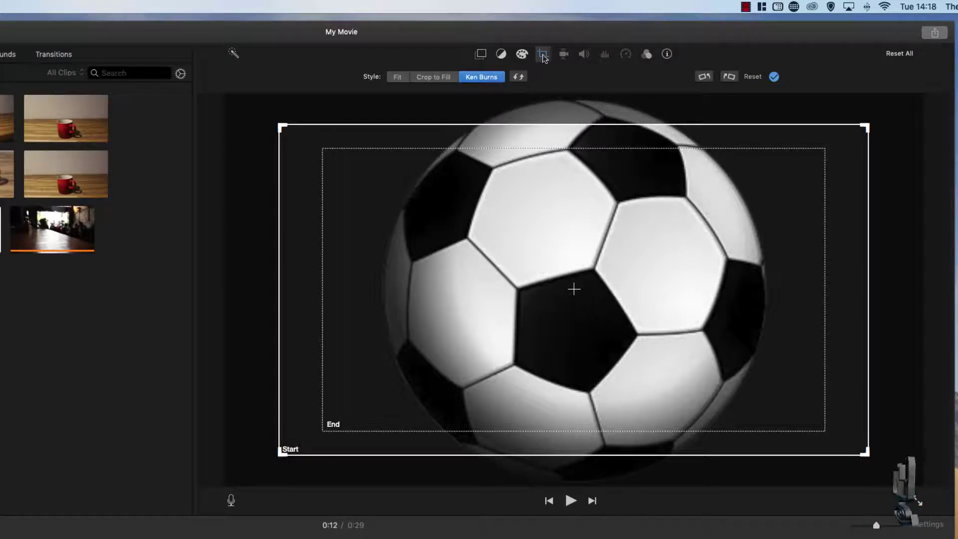
{"action": "left_click", "coordinate": [397, 78]}
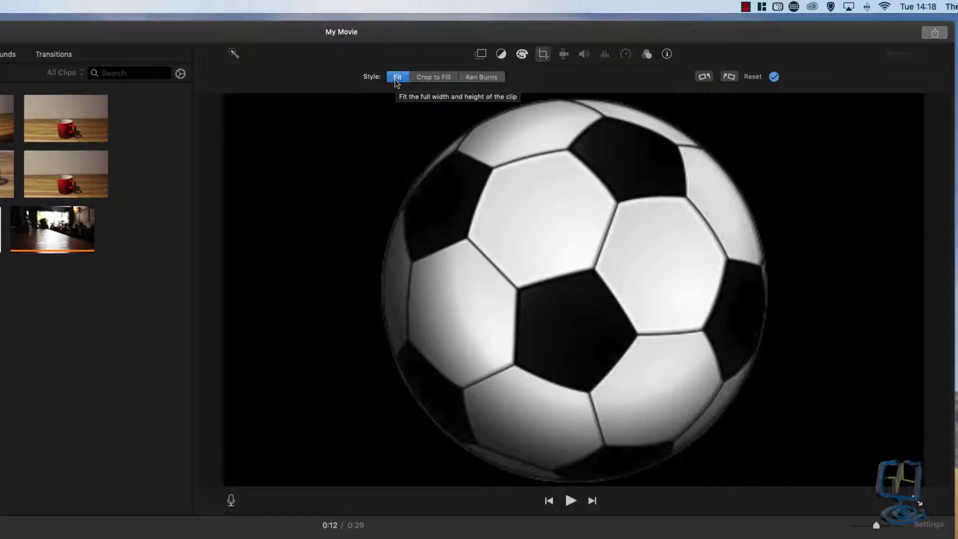
{"action": "left_click", "coordinate": [481, 55]}
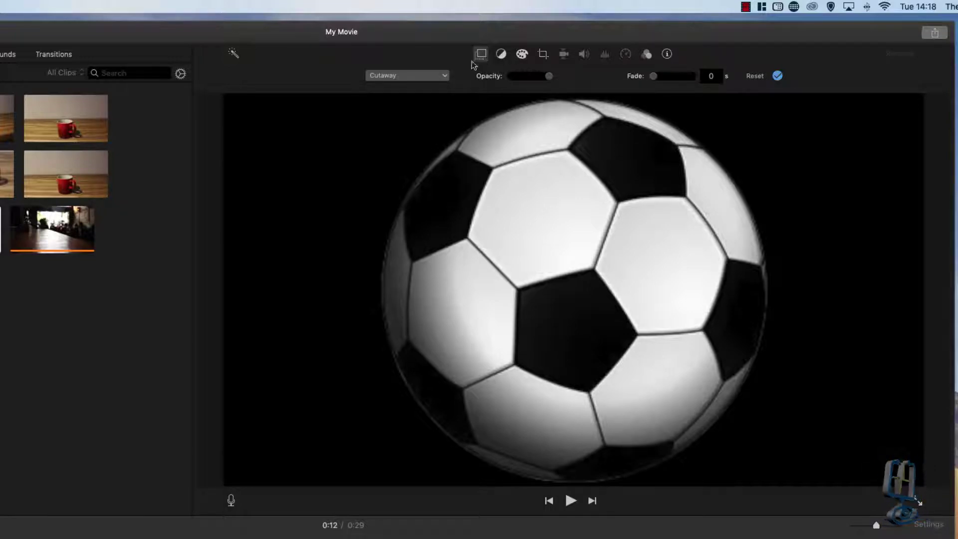
{"action": "left_click", "coordinate": [444, 76]}
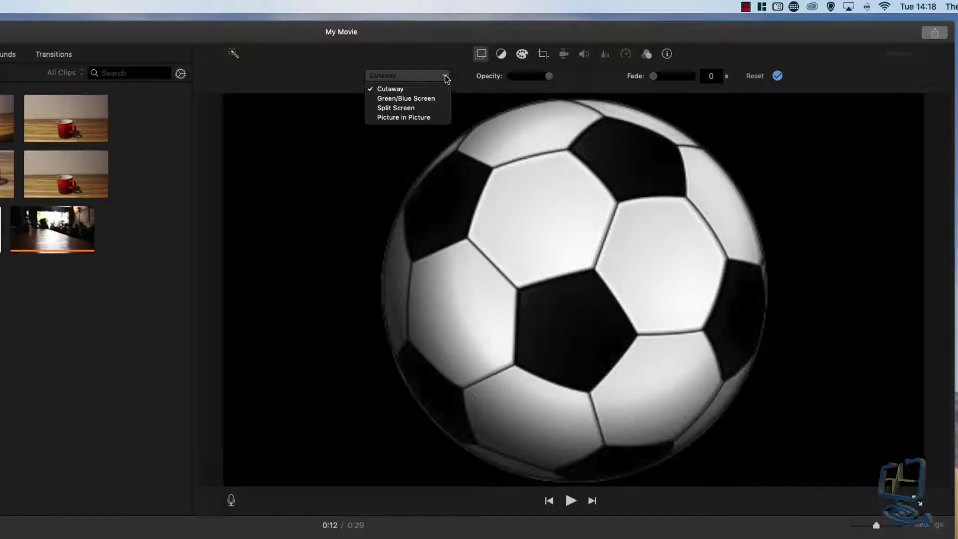
{"action": "left_click", "coordinate": [438, 118]}
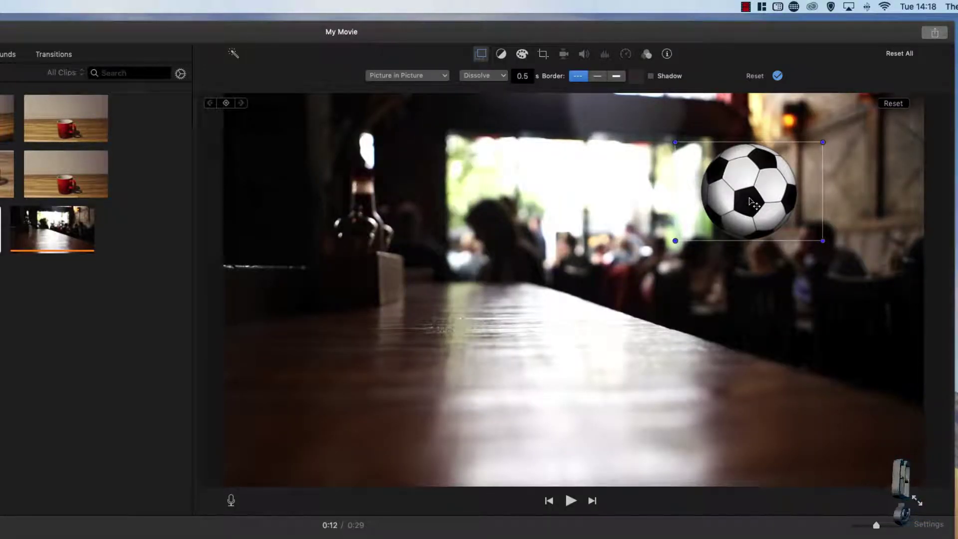
- Nudge the football inset up-left and enlarge it slightly, then reselect the overlay clip
{"action": "left_click_drag", "start_coordinate": [749, 202], "coordinate": [734, 193]}
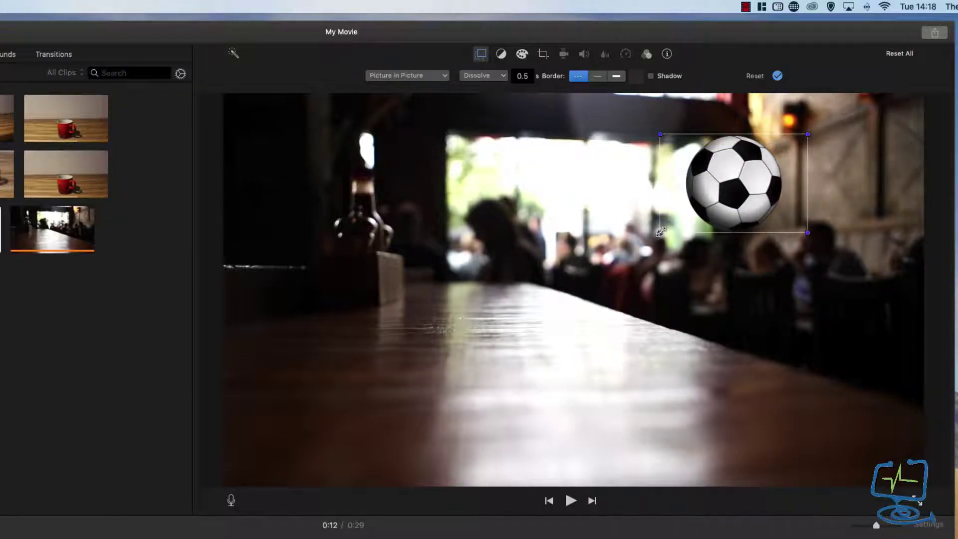
{"action": "mouse_move", "coordinate": [660, 232]}
{"action": "left_mouse_down"}
{"action": "mouse_move", "coordinate": [522, 324]}
{"action": "mouse_move", "coordinate": [660, 232]}
{"action": "left_mouse_up"}
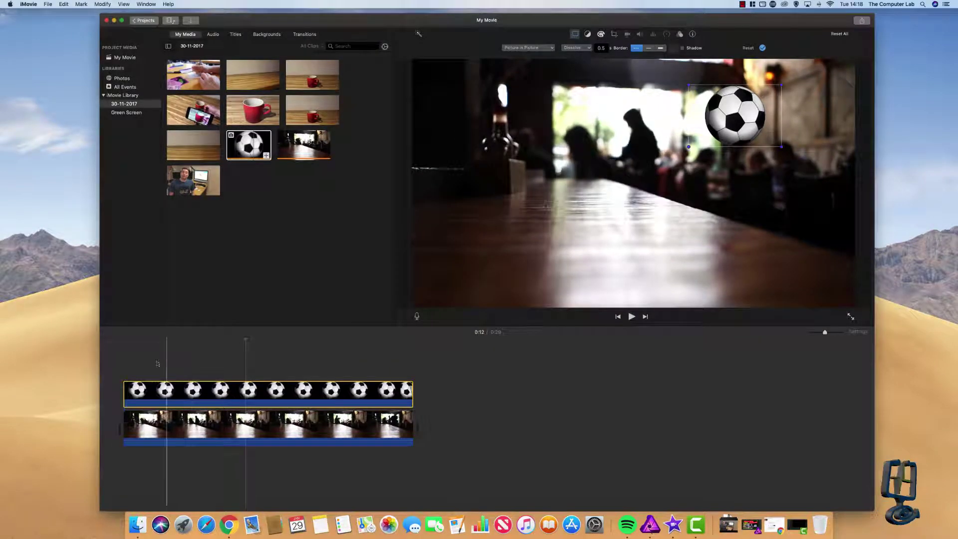
{"action": "left_click", "coordinate": [128, 363]}
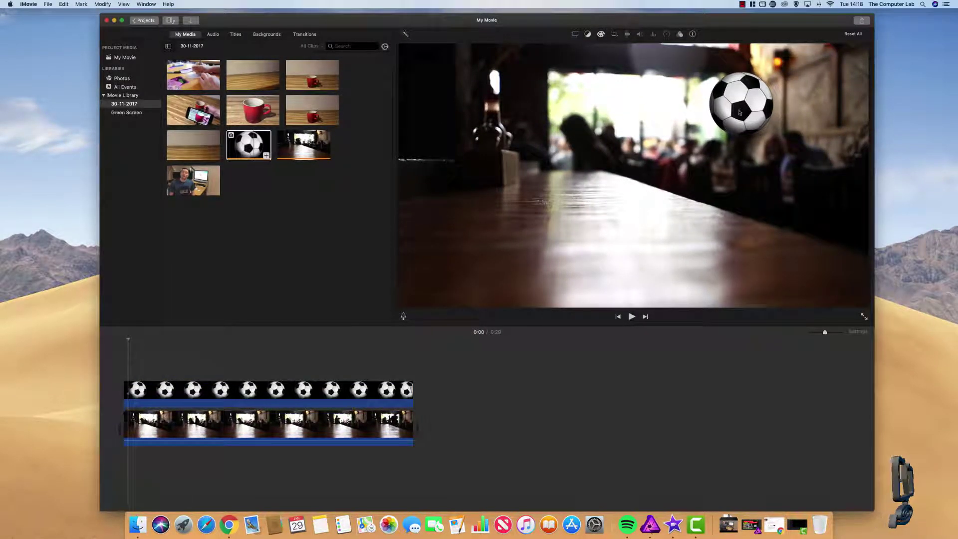
{"action": "left_click", "coordinate": [245, 392]}
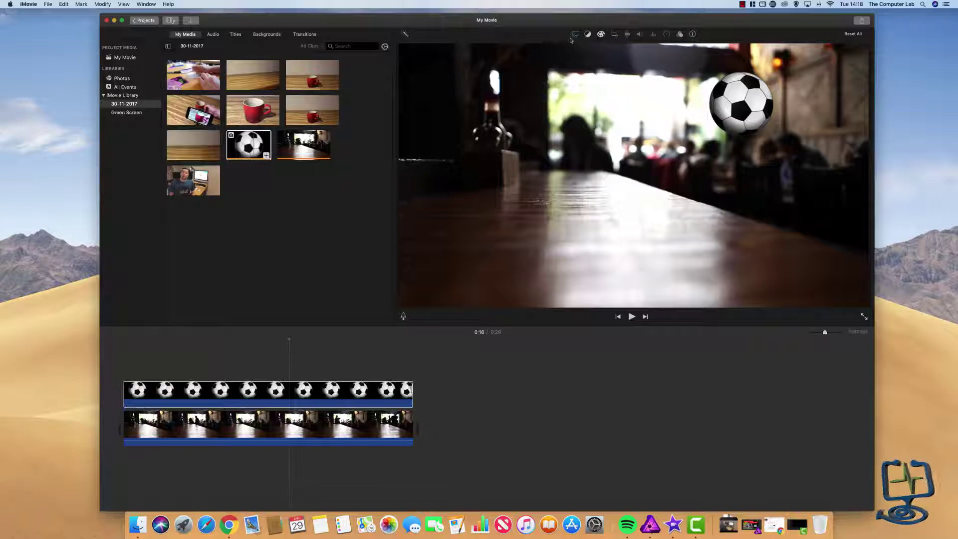
{"action": "left_click", "coordinate": [574, 33]}
- Move the football inset onto the table at lower left and set its dissolve to 0
{"action": "left_click_drag", "start_coordinate": [726, 125], "coordinate": [567, 245]}
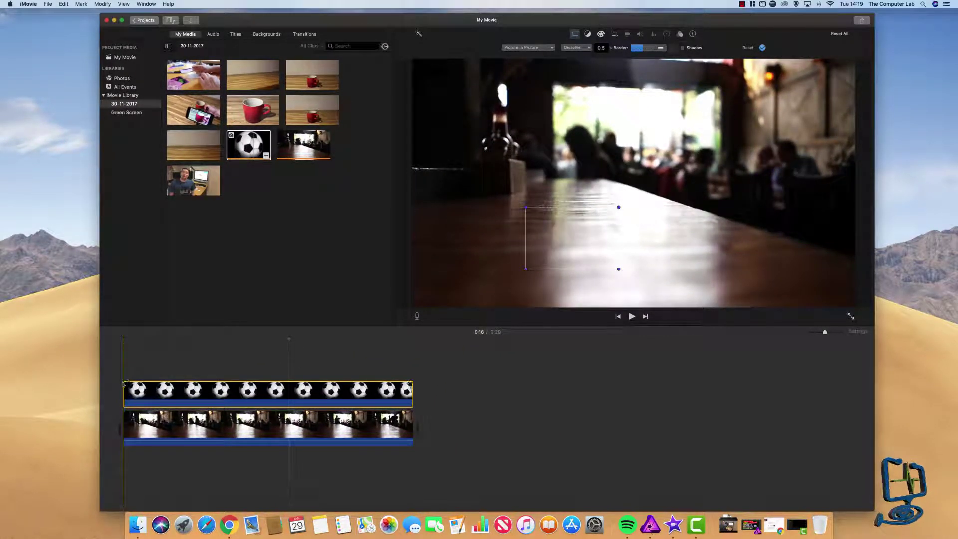
{"action": "left_click_drag", "start_coordinate": [132, 382], "coordinate": [131, 377]}
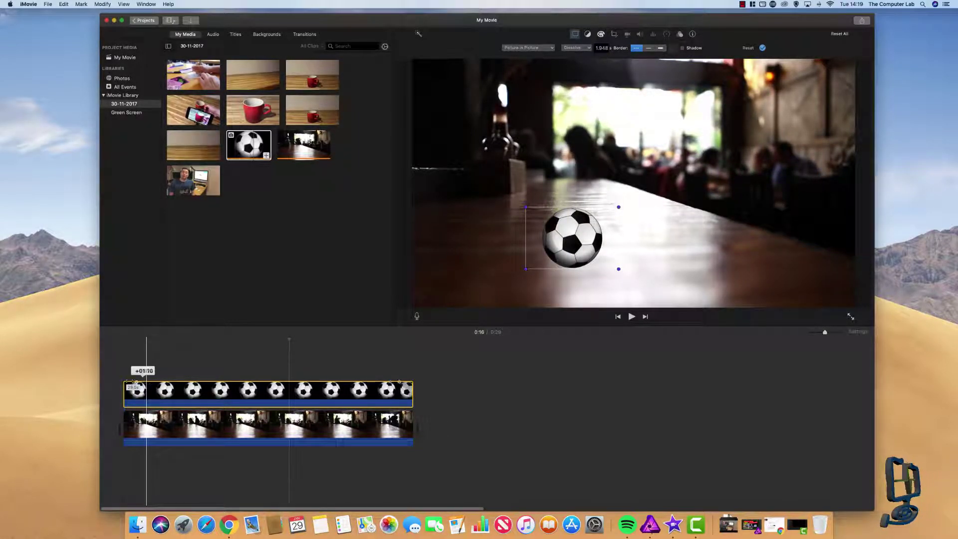
{"action": "left_click_drag", "start_coordinate": [128, 381], "coordinate": [124, 382]}
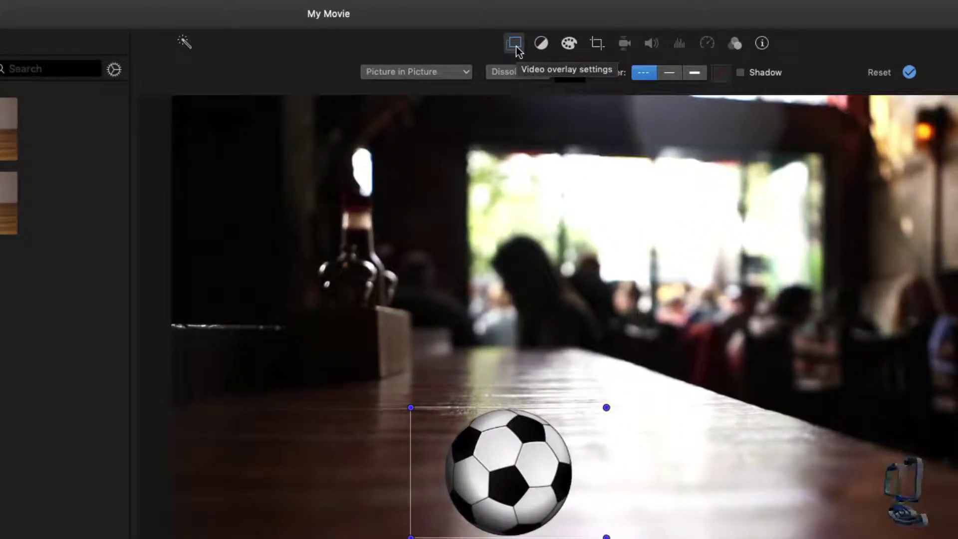
- Toggle the Video overlay settings off and back on
{"action": "left_click", "coordinate": [516, 46]}
{"action": "left_click", "coordinate": [516, 46]}
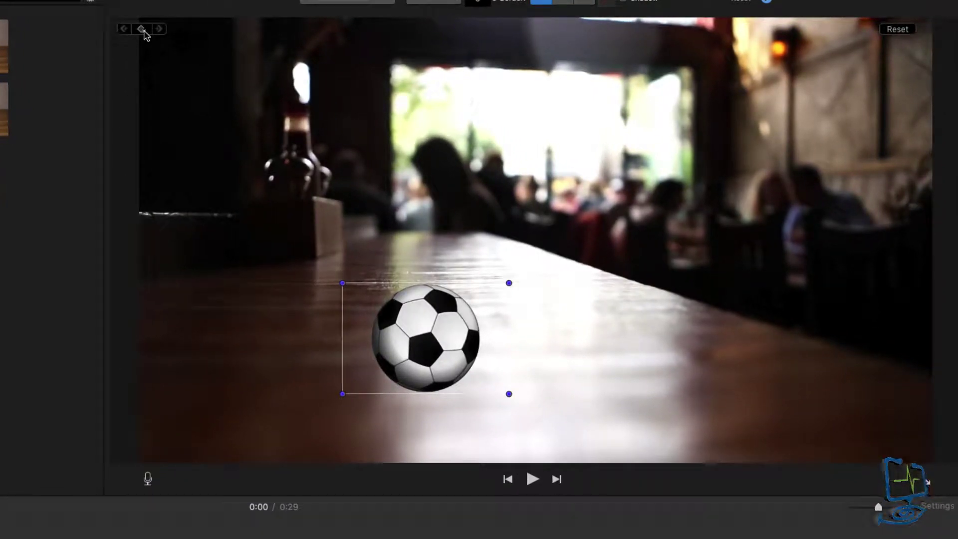
- Keyframe the football's start, lift it toward the doorway at 0:03, then drop it onto the table
{"action": "left_click", "coordinate": [143, 30]}
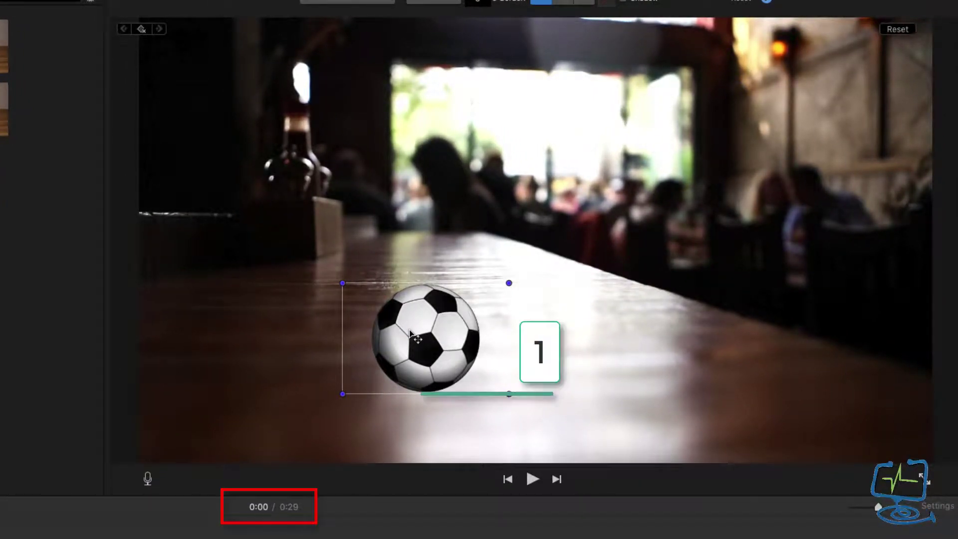
{"action": "key", "text": "space"}
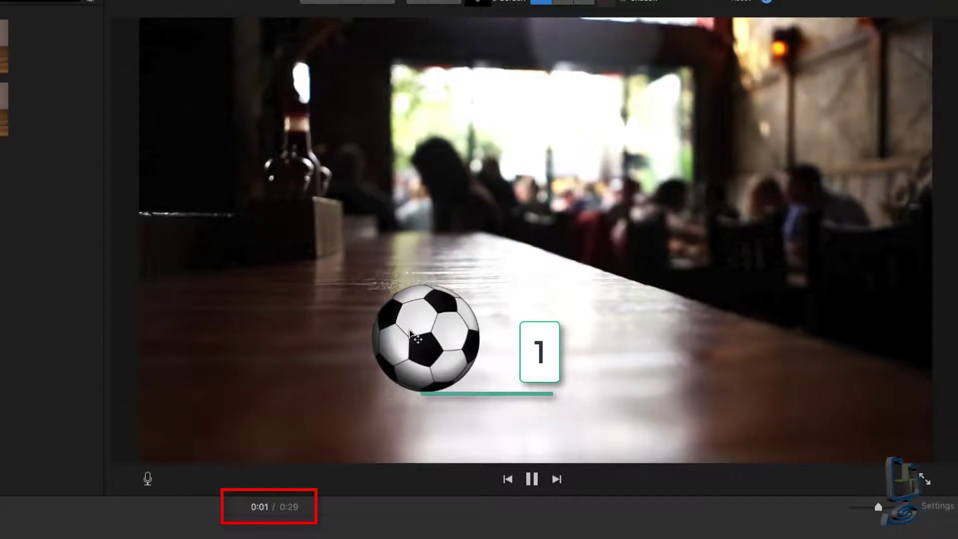
{"action": "key", "text": "space"}
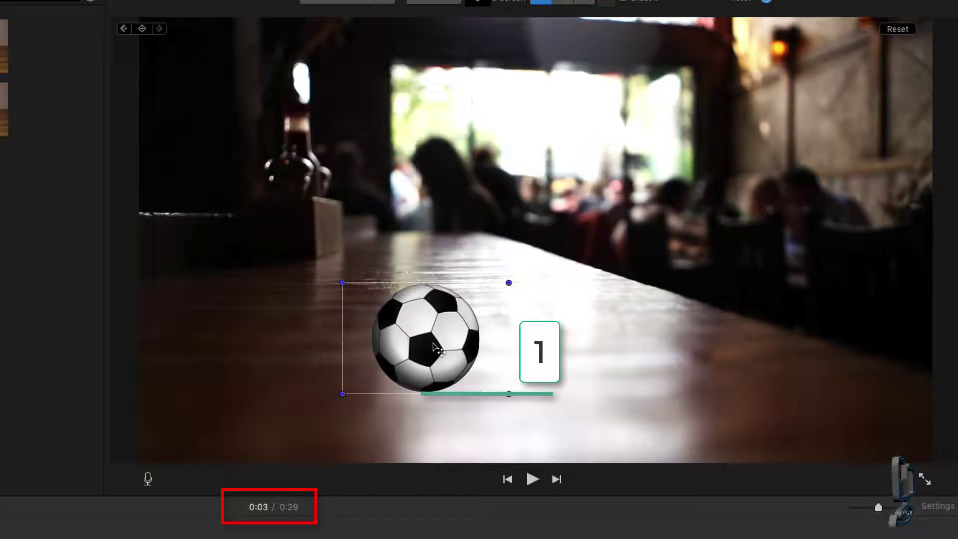
{"action": "left_click_drag", "start_coordinate": [433, 347], "coordinate": [428, 105]}
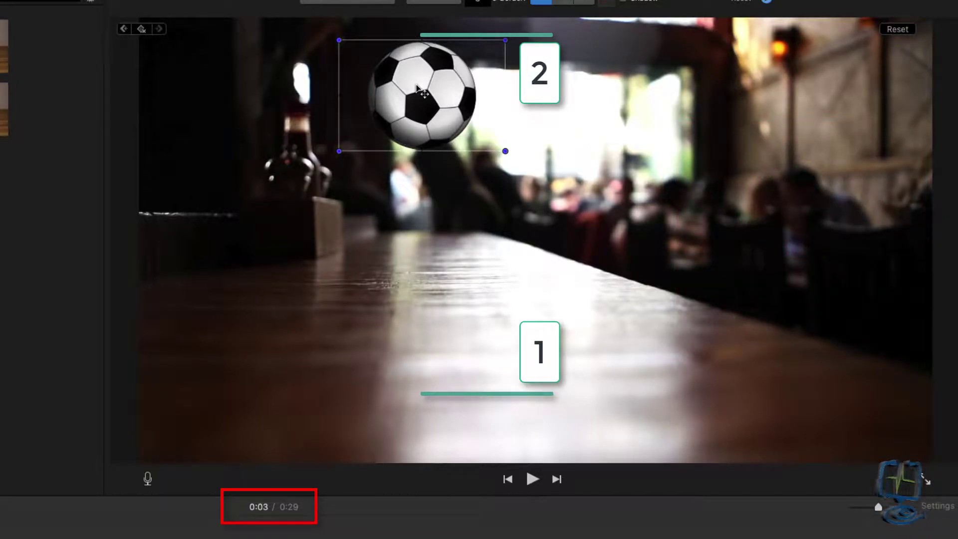
{"action": "key", "text": "space"}
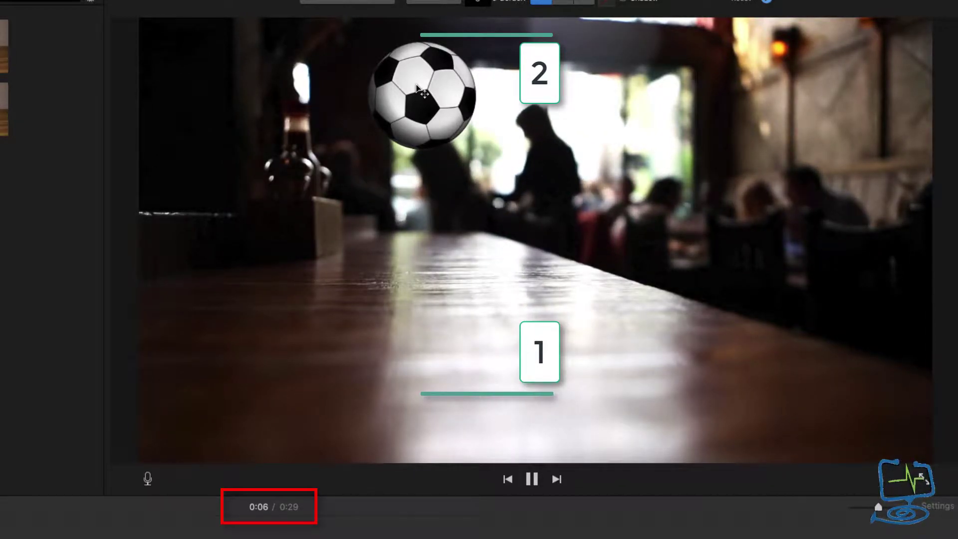
{"action": "key", "text": "space"}
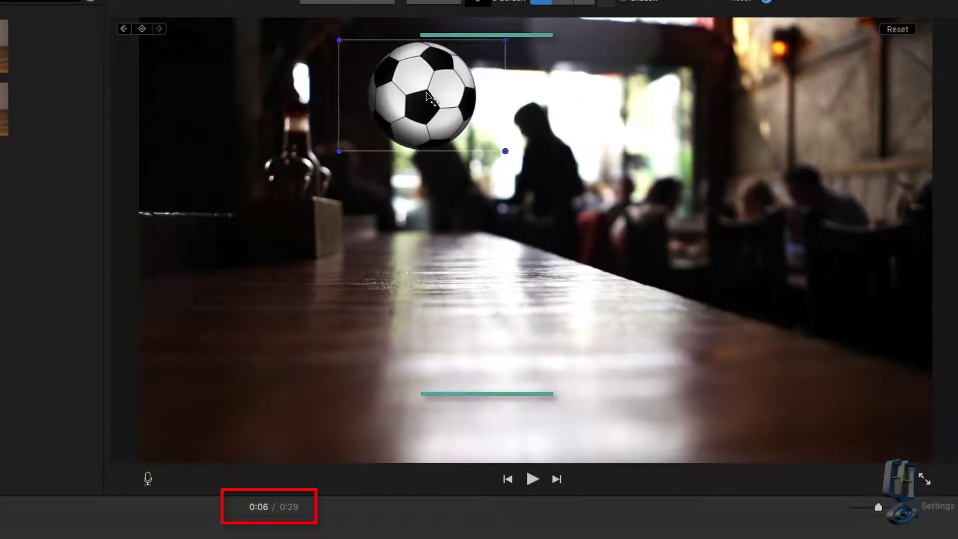
{"action": "left_click_drag", "start_coordinate": [428, 106], "coordinate": [423, 344]}
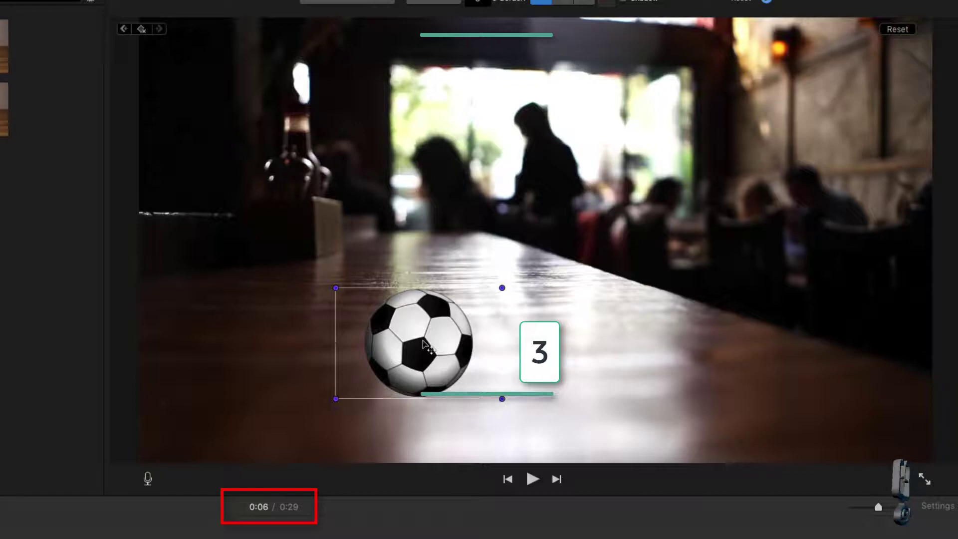
- Bounce the football up to the frame top again and back onto the table at 0:12
{"action": "key", "text": "space"}
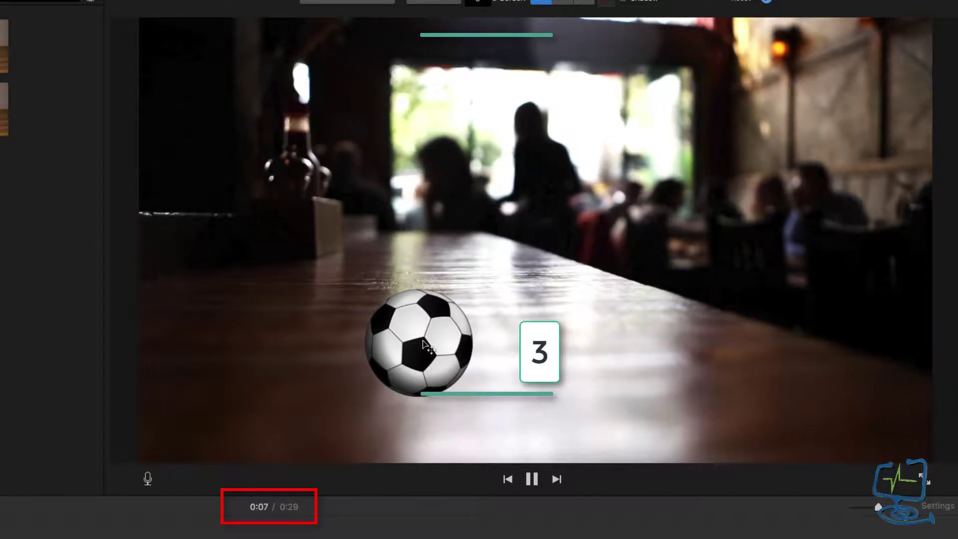
{"action": "key", "text": "space"}
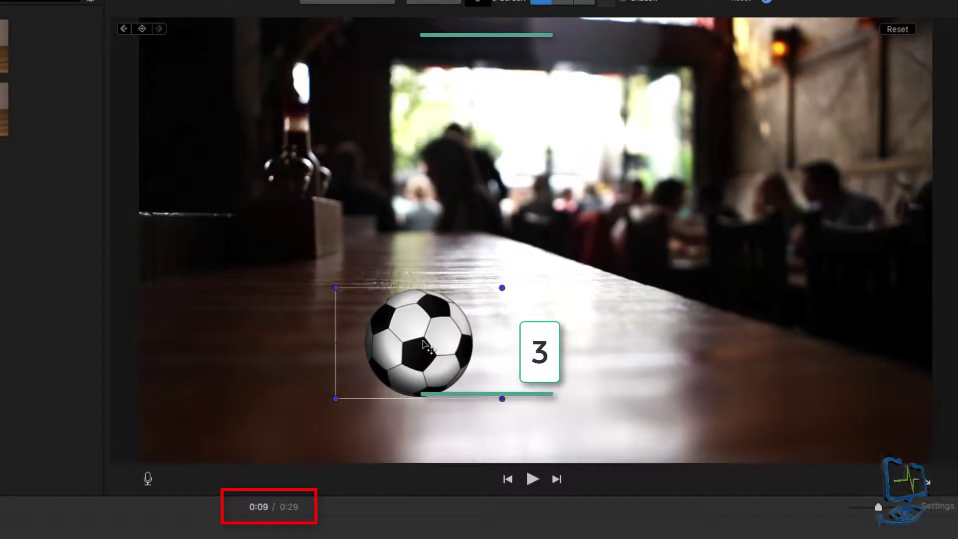
{"action": "left_click_drag", "start_coordinate": [424, 344], "coordinate": [422, 109]}
{"action": "key", "text": "space"}
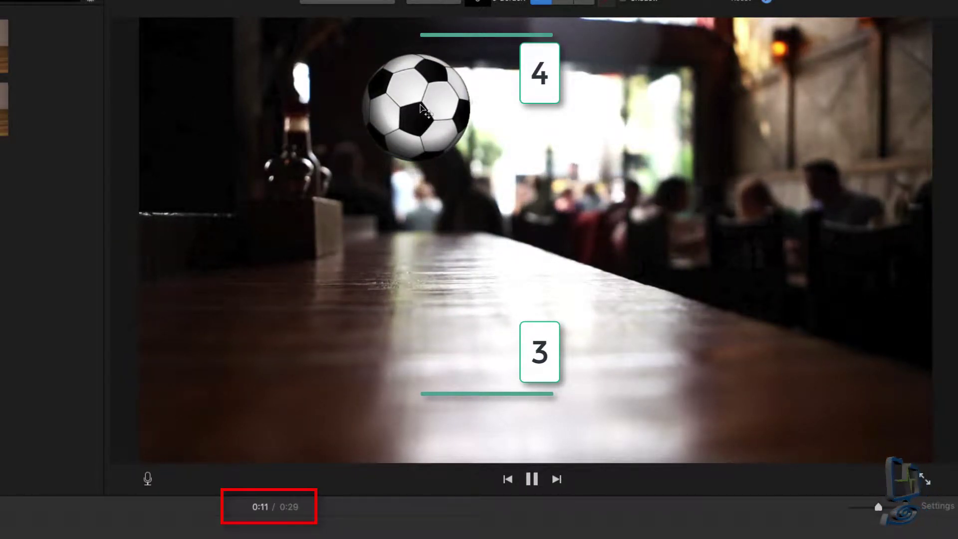
{"action": "key", "text": "space"}
{"action": "left_click_drag", "start_coordinate": [421, 108], "coordinate": [422, 343]}
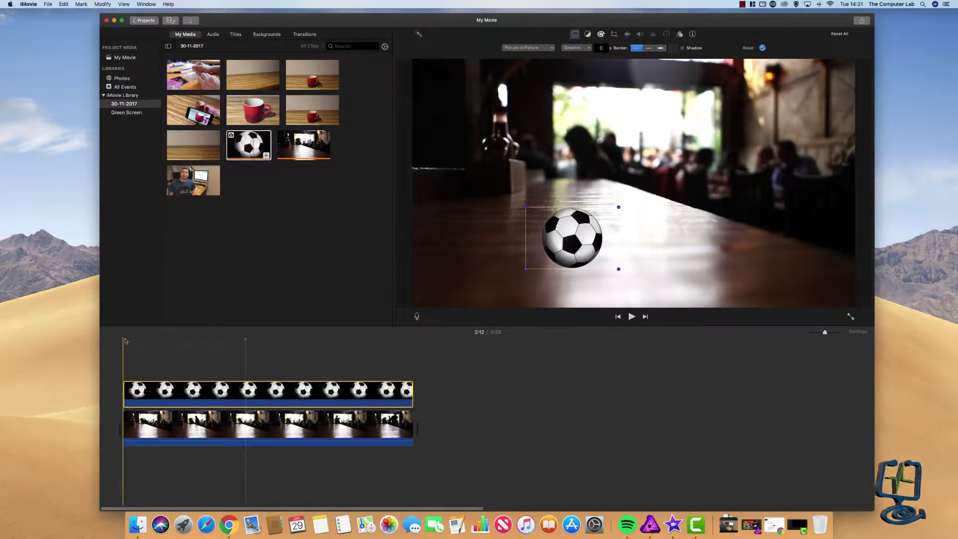
- Play the movie from 0:00 and pause at 0:12 to check the football's bounce
{"action": "left_click", "coordinate": [125, 341]}
{"action": "left_click", "coordinate": [631, 316]}
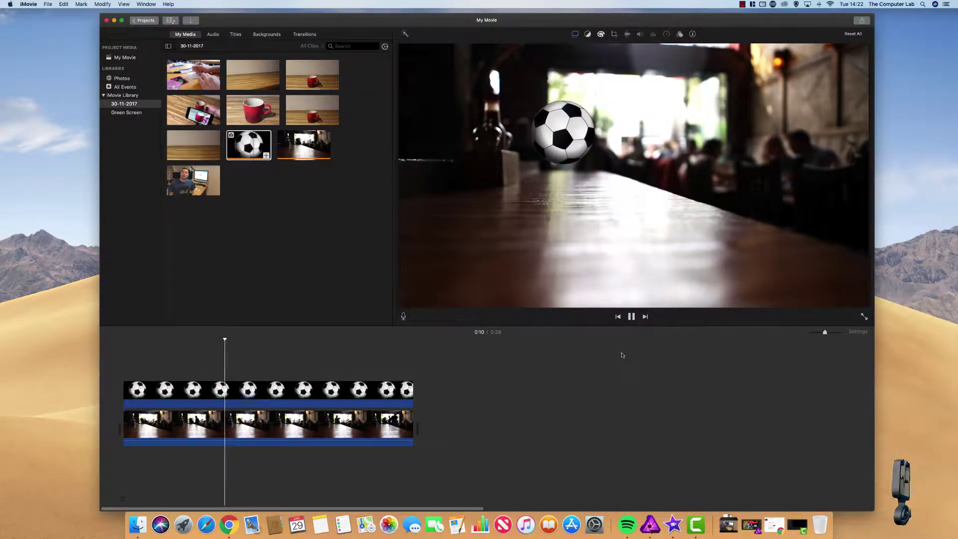
{"action": "left_click", "coordinate": [631, 318]}
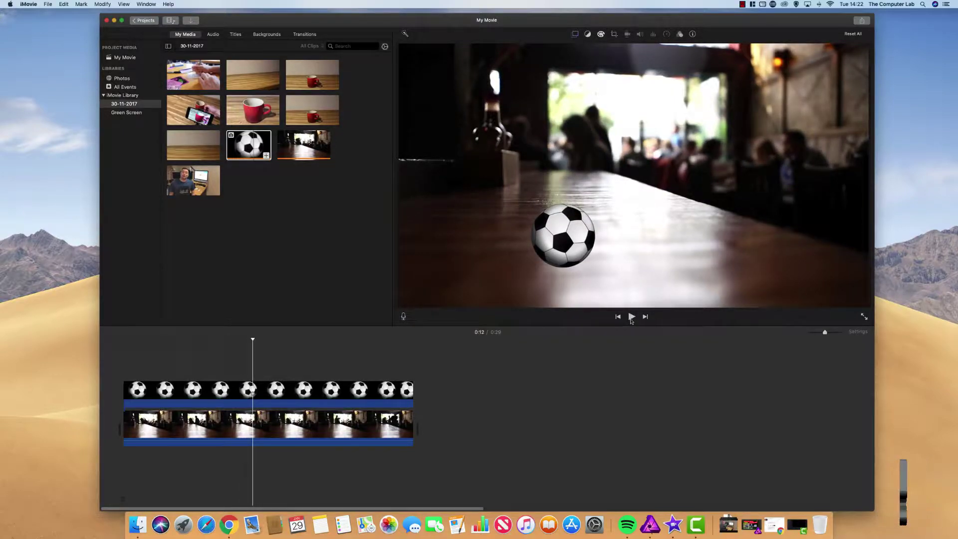
- Add picture-in-picture keyframes for the football at the current playhead and at 0:13
{"action": "left_click", "coordinate": [574, 35]}
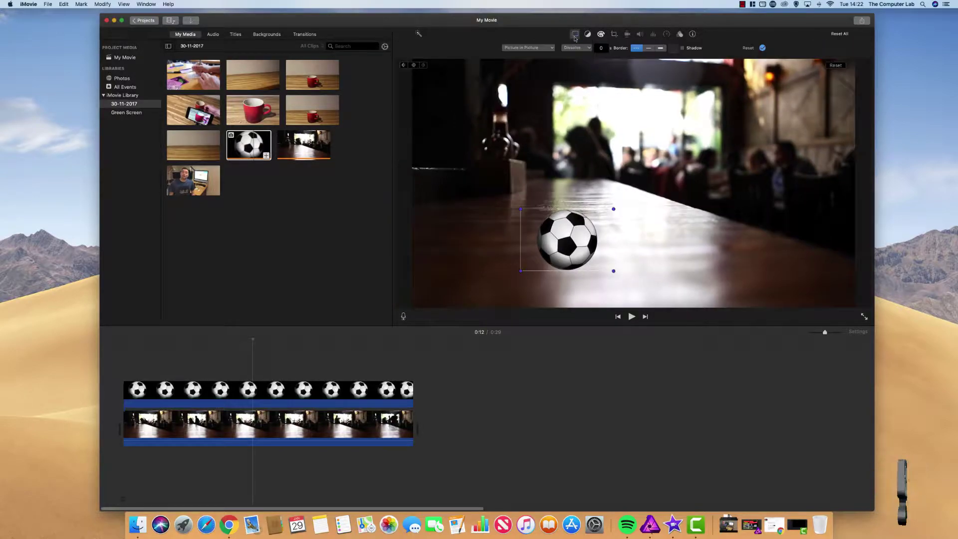
{"action": "left_click", "coordinate": [413, 66]}
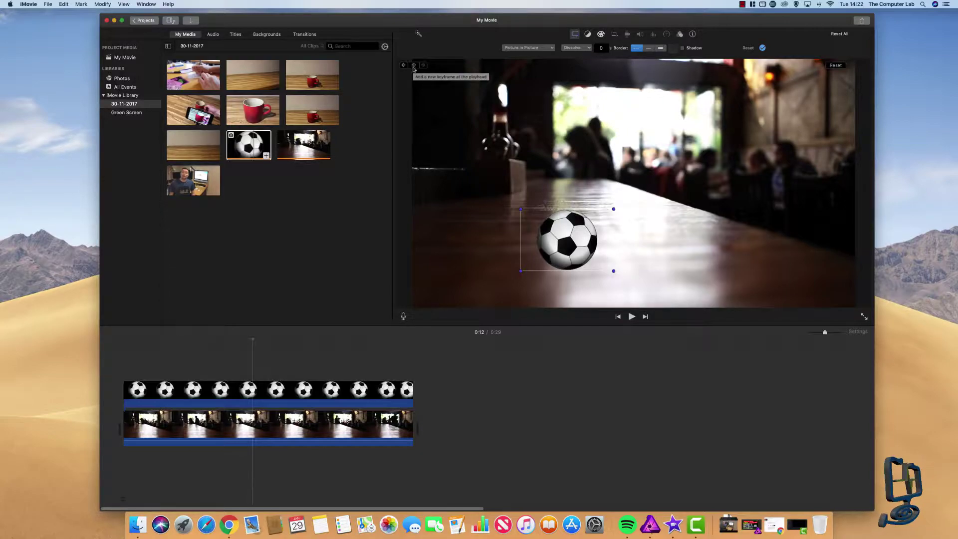
{"action": "left_click", "coordinate": [258, 393]}
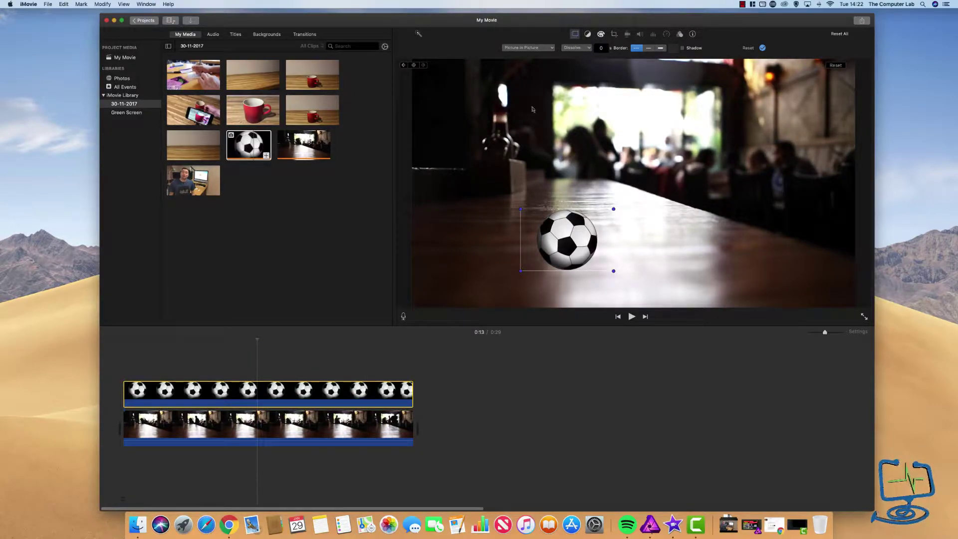
{"action": "left_click", "coordinate": [414, 66]}
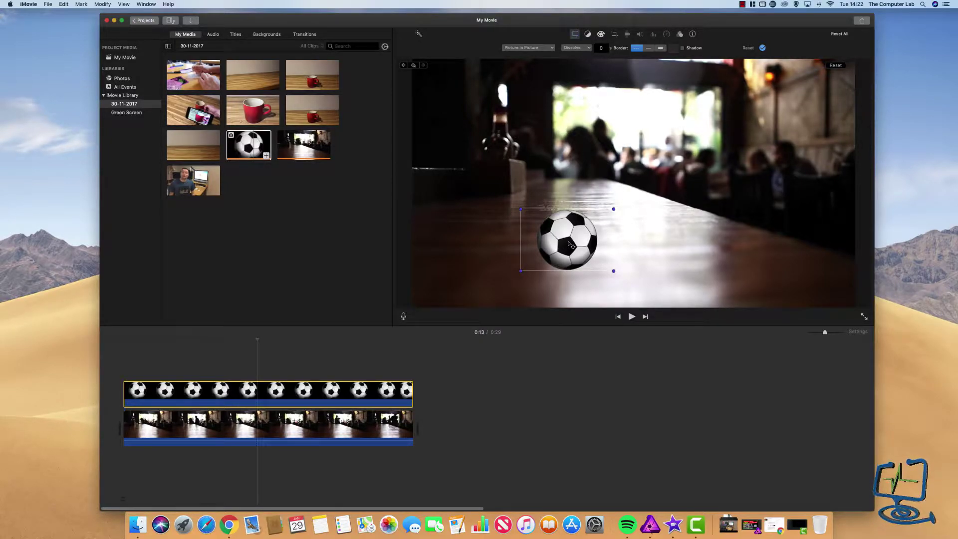
- Keyframe the football to the frame's left edge at 0:15, then up to the top centre
{"action": "key", "text": "space"}
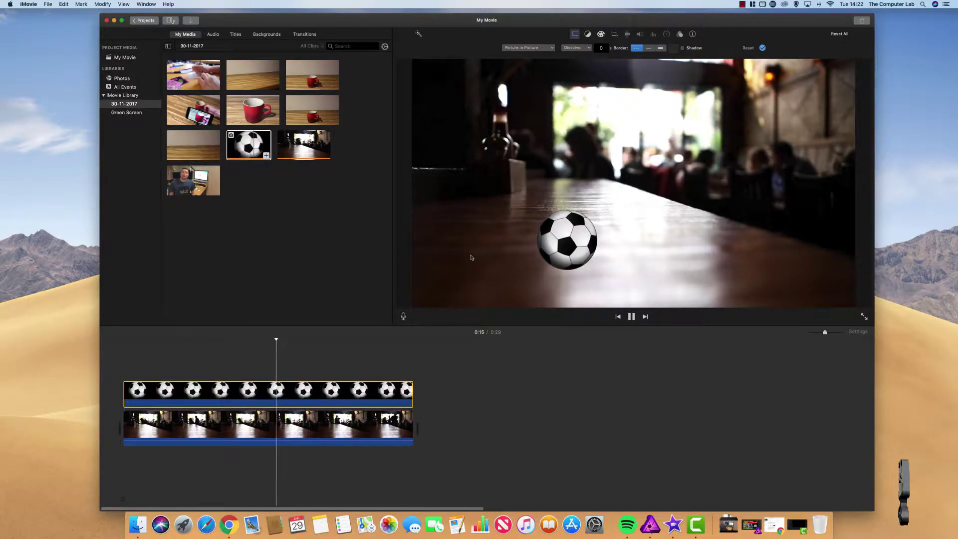
{"action": "key", "text": "space"}
{"action": "left_click_drag", "start_coordinate": [568, 241], "coordinate": [444, 183]}
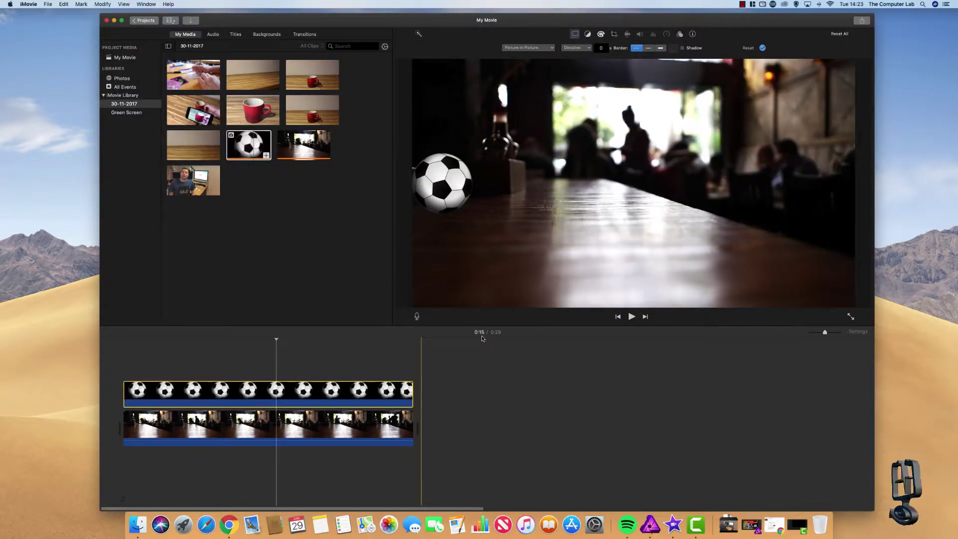
{"action": "key", "text": "space"}
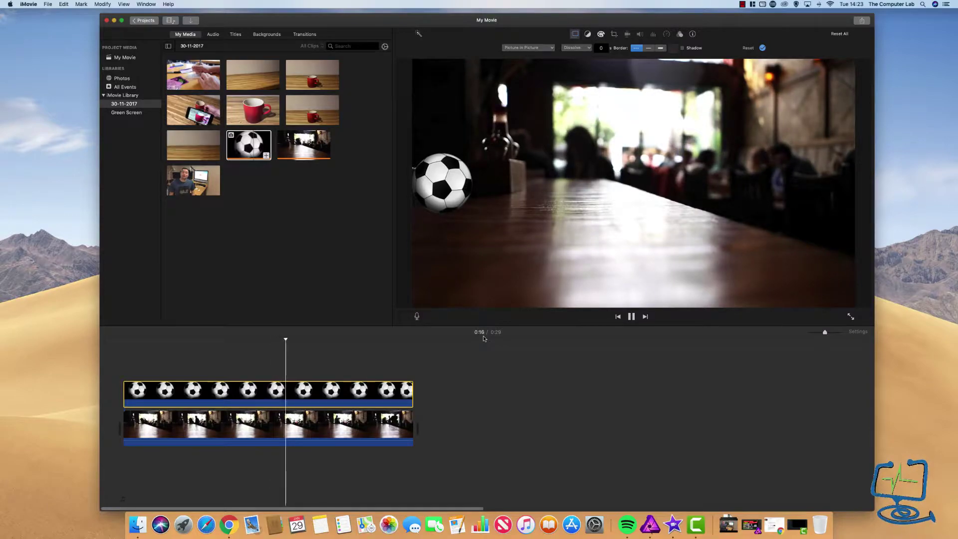
{"action": "key", "text": "space"}
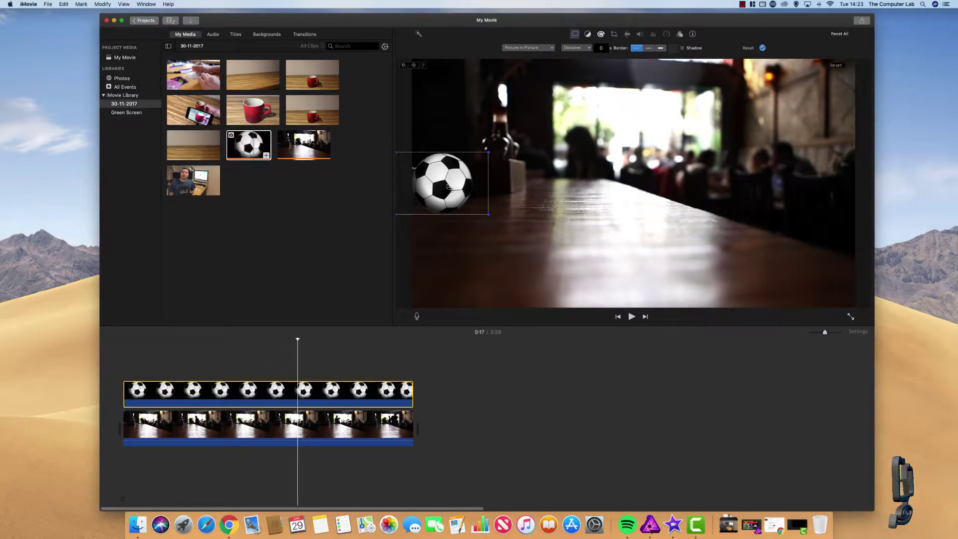
{"action": "left_click_drag", "start_coordinate": [455, 183], "coordinate": [624, 92]}
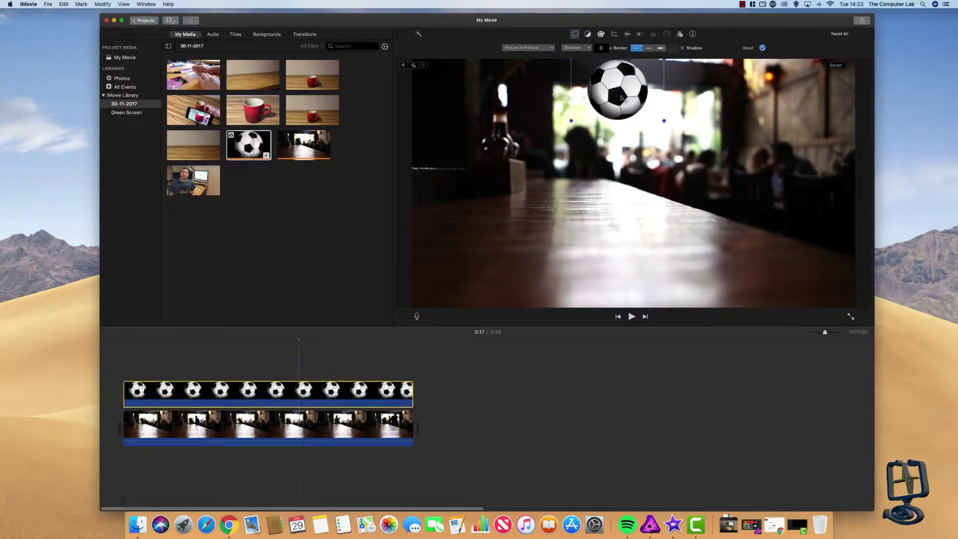
- Keyframe the football to the right side at 0:19 and off the right edge at 0:21
{"action": "key", "text": "space"}
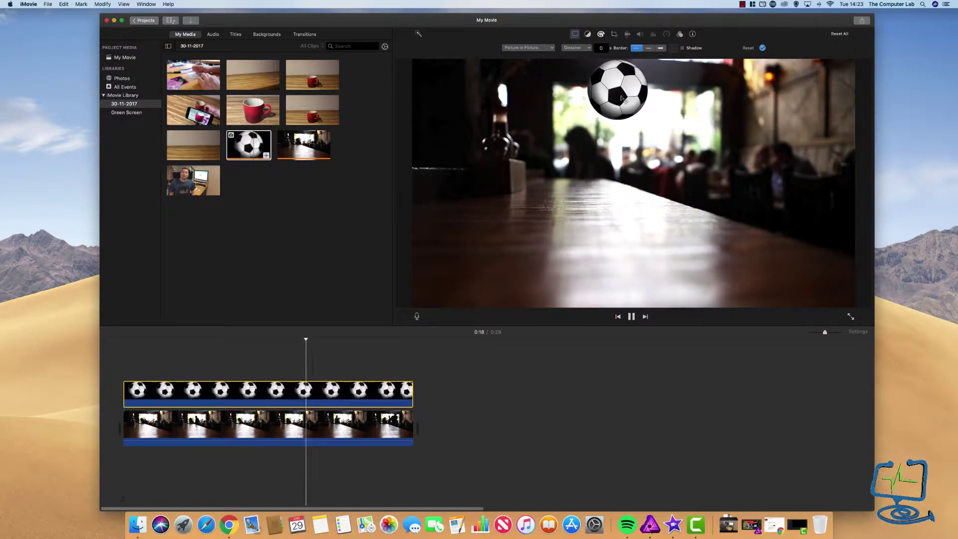
{"action": "key", "text": "space"}
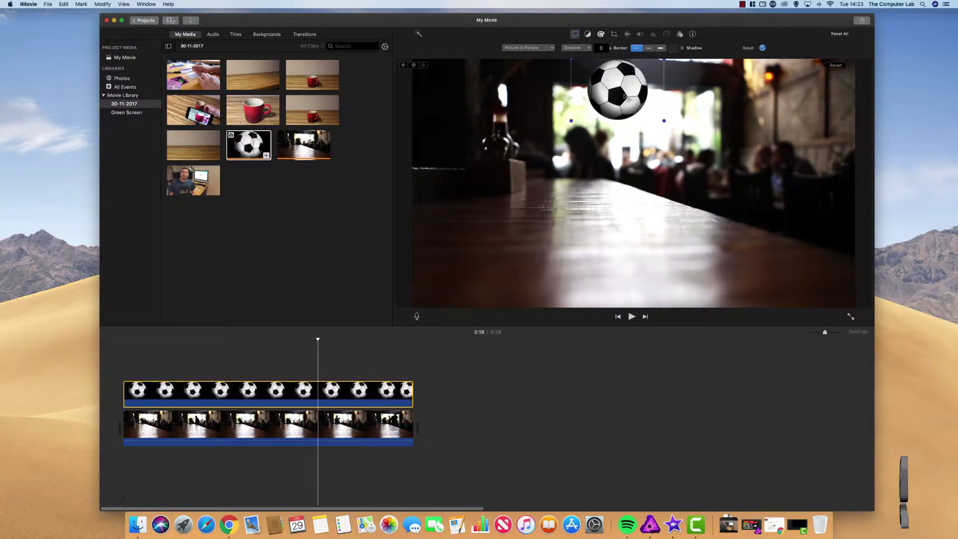
{"action": "left_click_drag", "start_coordinate": [624, 95], "coordinate": [769, 181]}
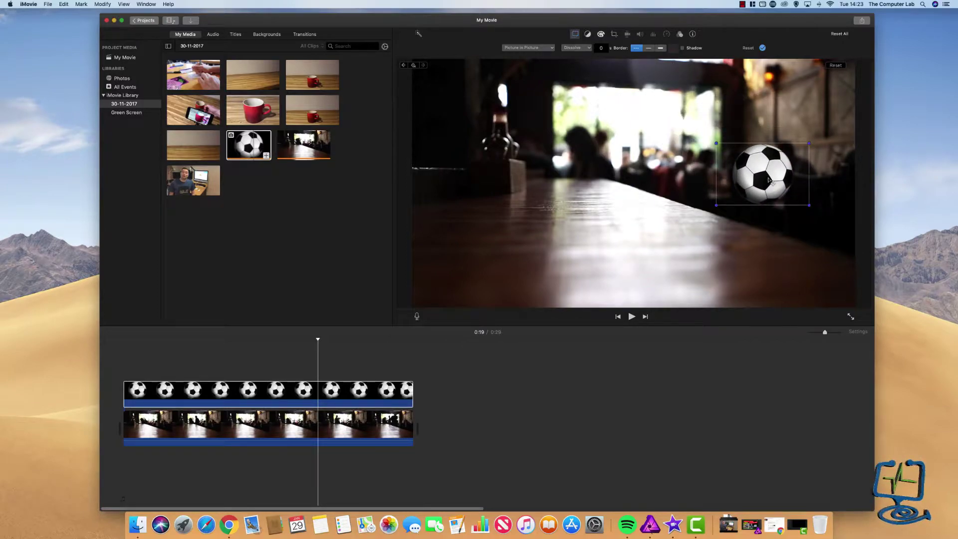
{"action": "key", "text": "space"}
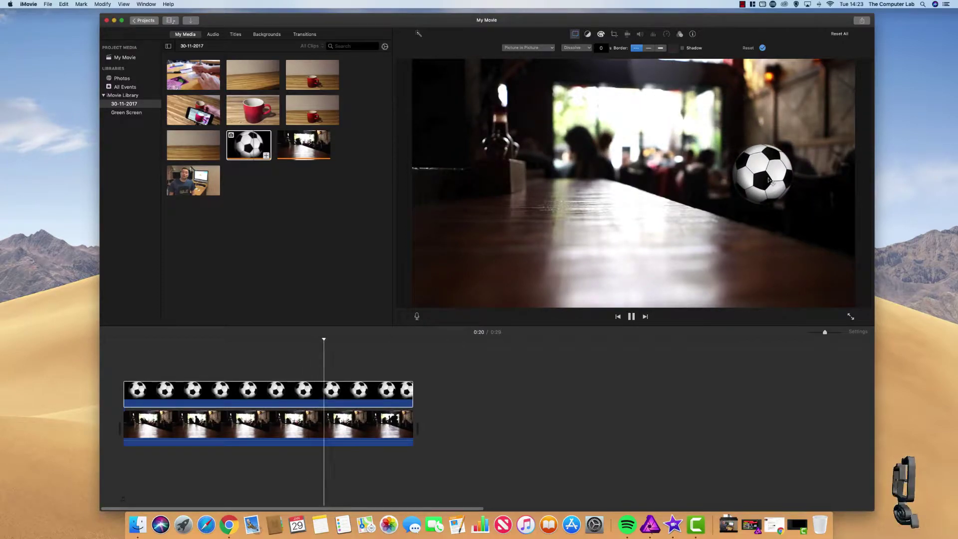
{"action": "key", "text": "space"}
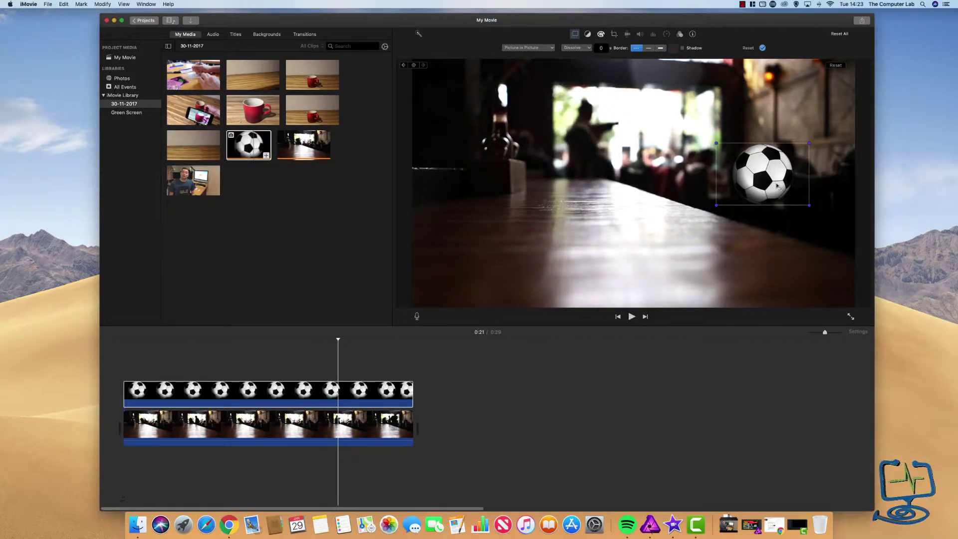
{"action": "left_click_drag", "start_coordinate": [771, 181], "coordinate": [911, 247]}
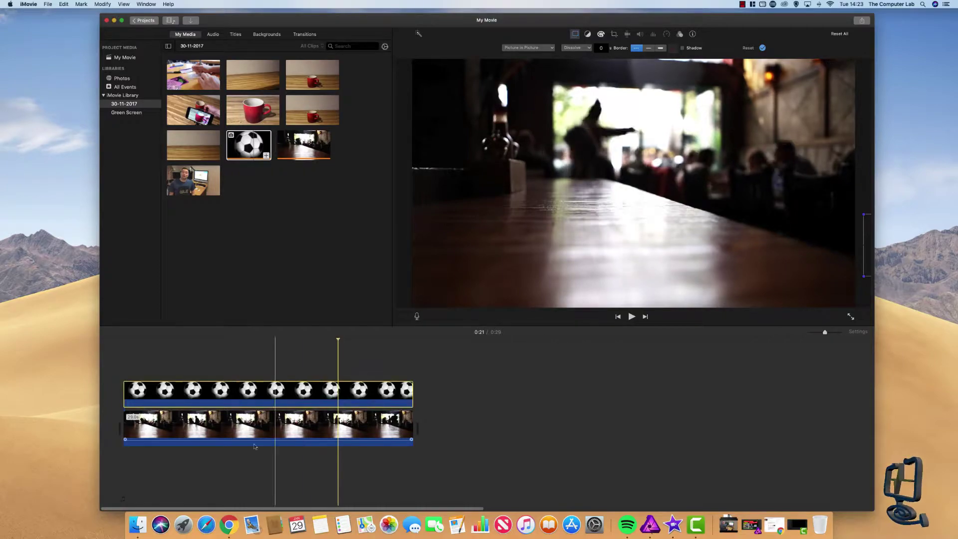
- Return the playhead to 0:00 and play the movie to preview the football bouncing out of frame
{"action": "left_click", "coordinate": [125, 352]}
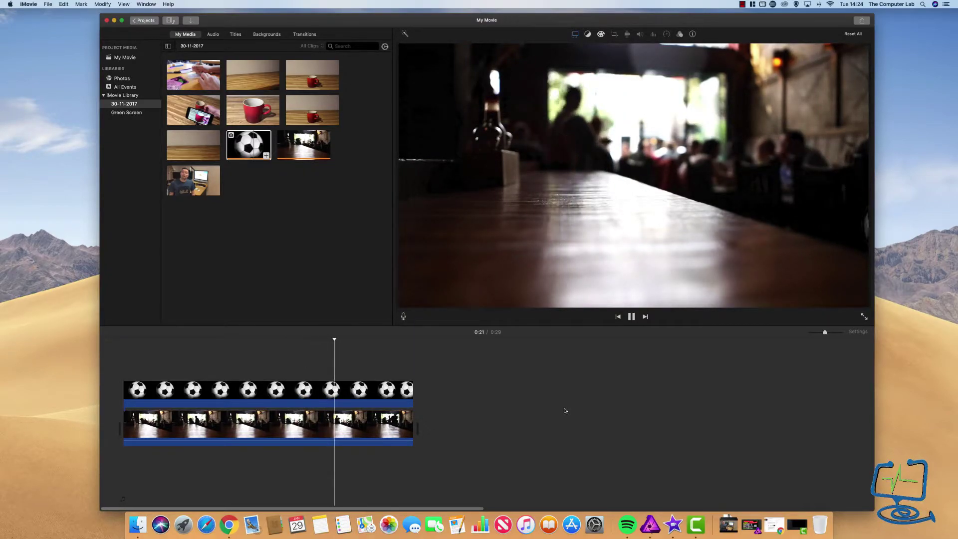
- Stop the preview at 0:23 and switch from iMovie to Chrome
{"action": "key", "text": "super+Tab"}
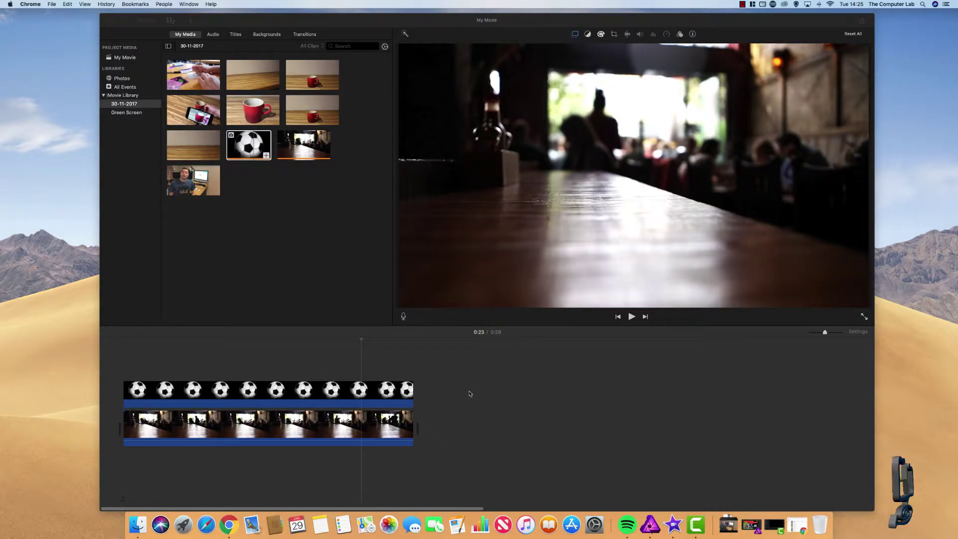